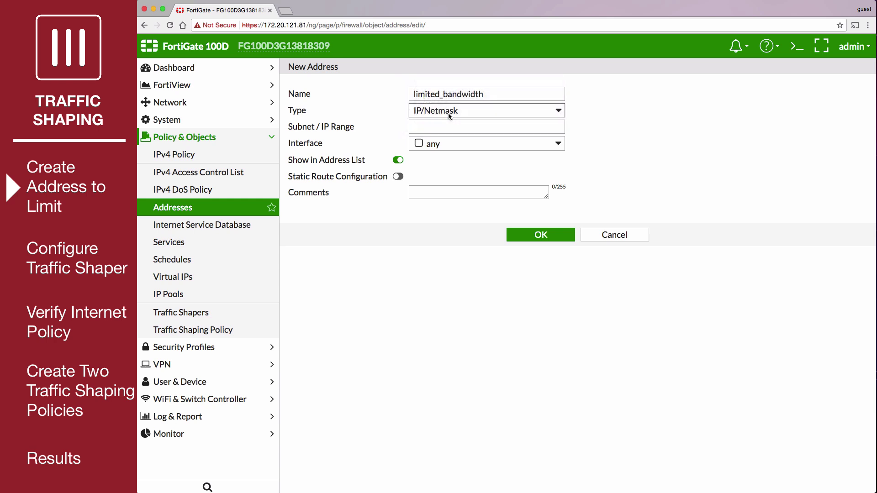
# Set the subnet of the new limited_bandwidth address to 192.168.1.2 and save the address.
pyautogui.click(442, 129)
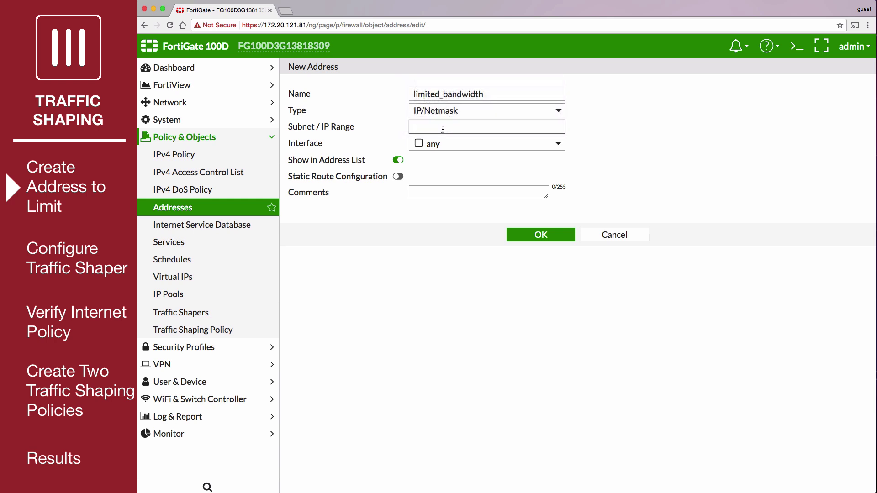
pyautogui.write('192.168.1.2')
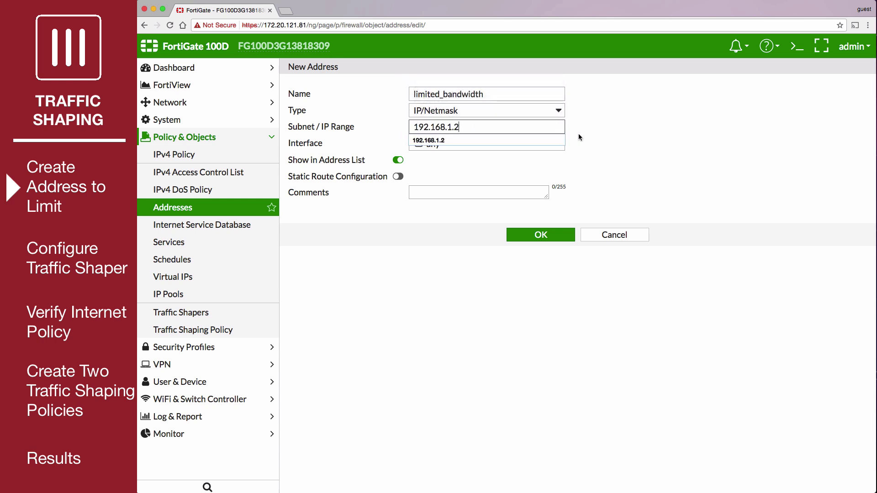
pyautogui.click(592, 137)
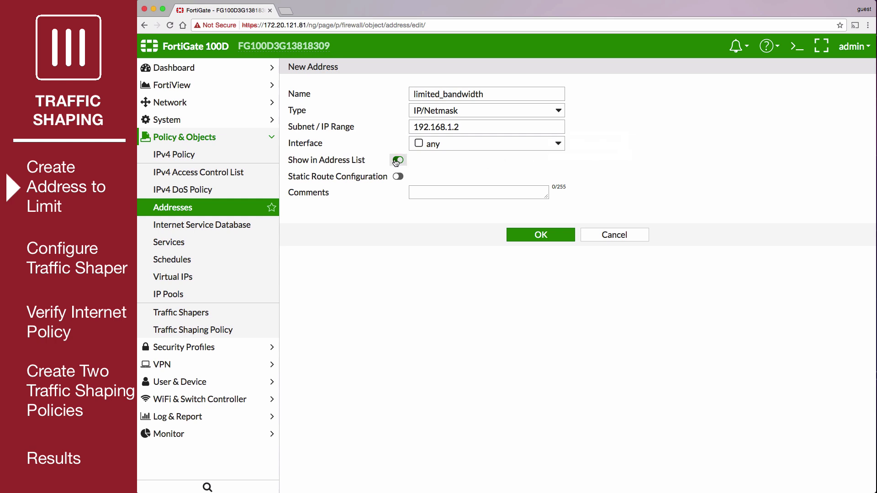
pyautogui.click(515, 237)
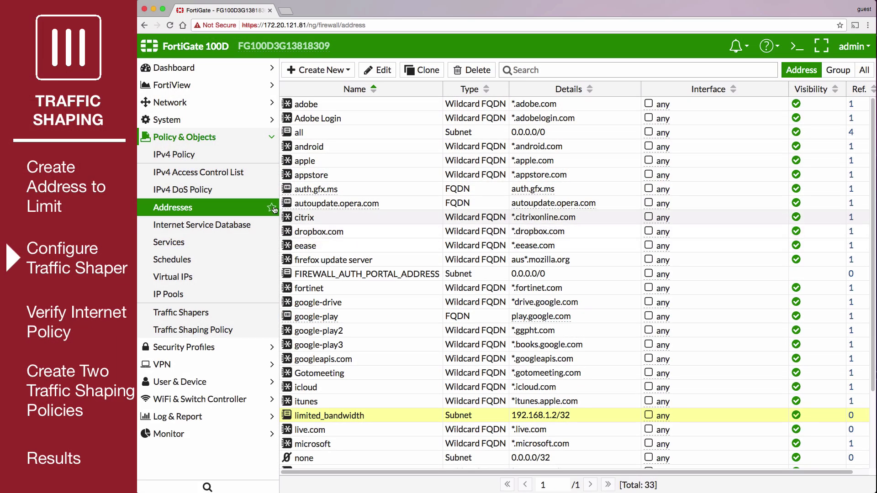
# Start a new shared traffic shaper named limited_bandwidth with Medium traffic priority.
pyautogui.click(205, 313)
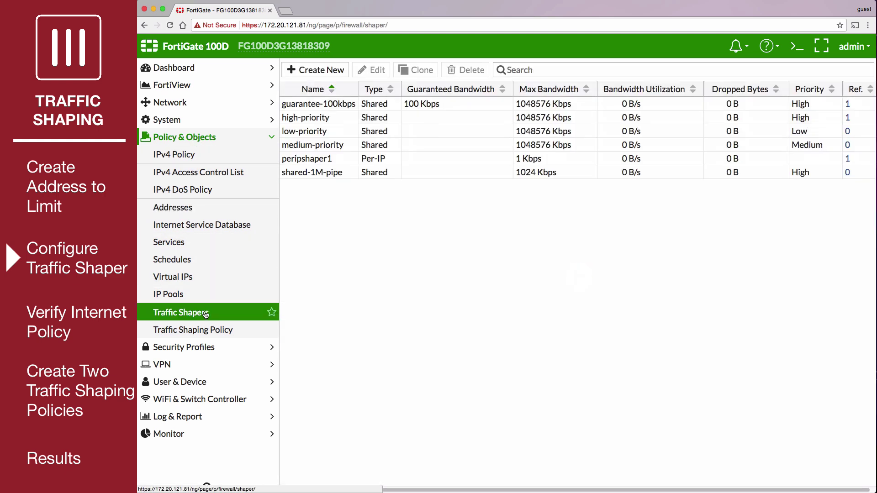
pyautogui.click(320, 70)
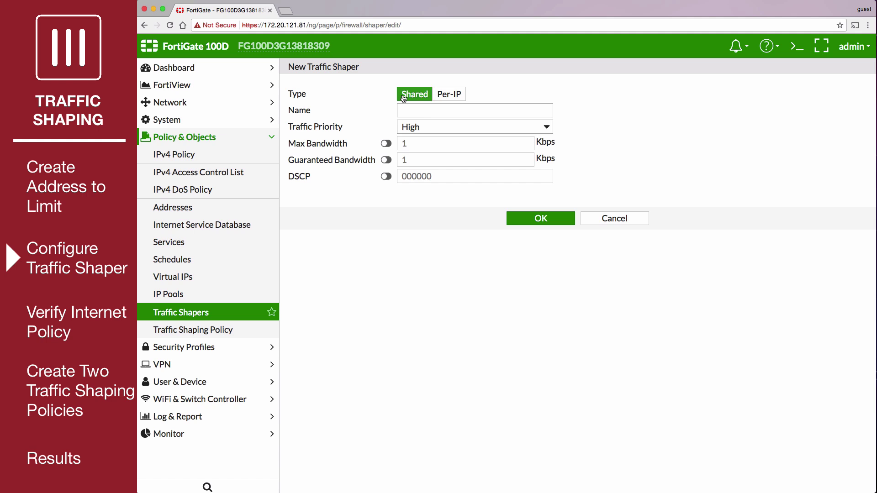
pyautogui.click(405, 110)
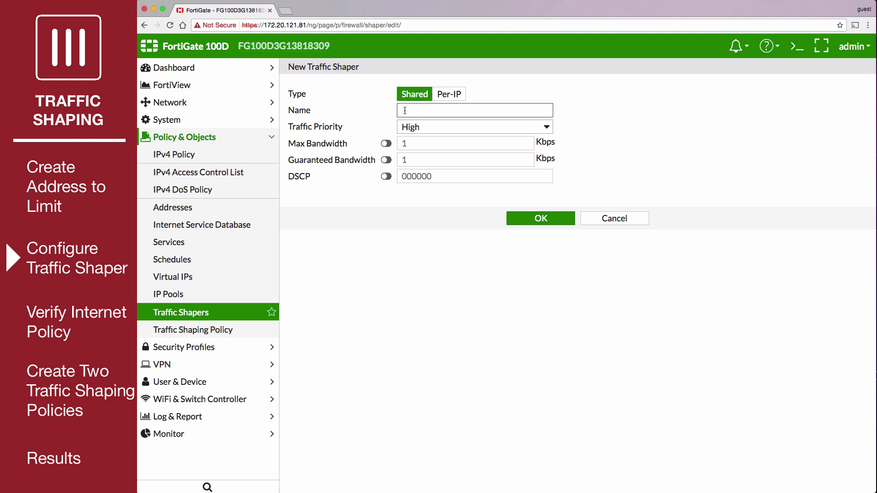
pyautogui.write('limited_bandwidth')
pyautogui.click(409, 127)
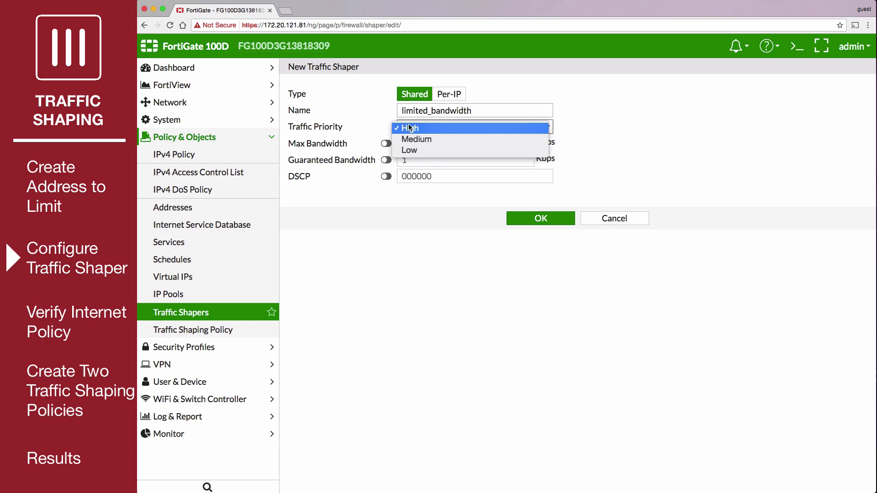
pyautogui.click(414, 137)
# Enable a maximum bandwidth of 200 Kbps and a guaranteed bandwidth of 100 Kbps, and save the shaper.
pyautogui.click(386, 143)
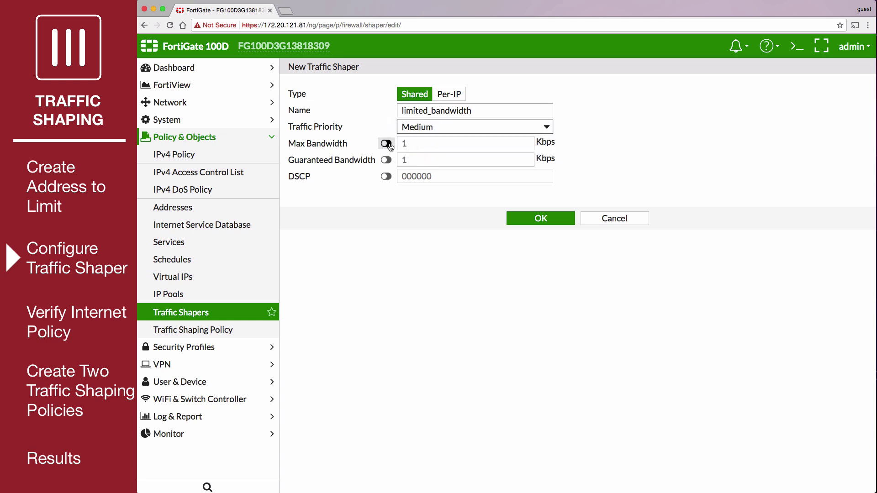
pyautogui.doubleClick(403, 143)
pyautogui.write('200')
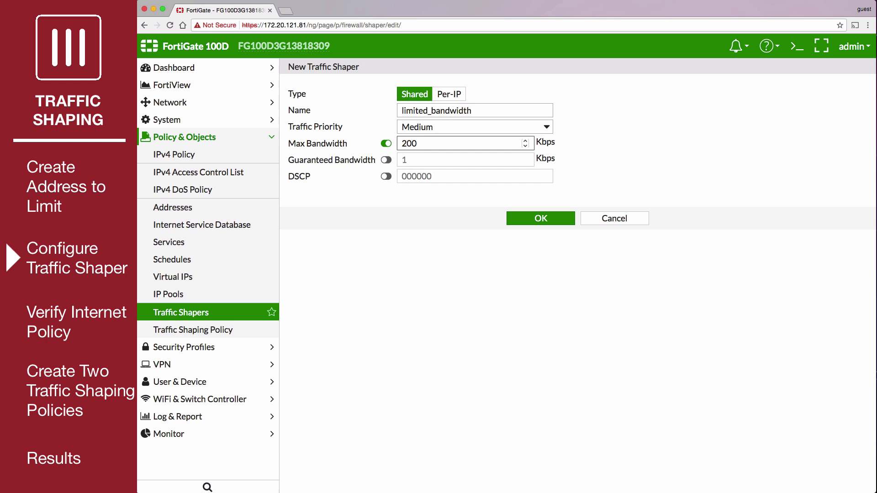
pyautogui.click(386, 159)
pyautogui.click(422, 161)
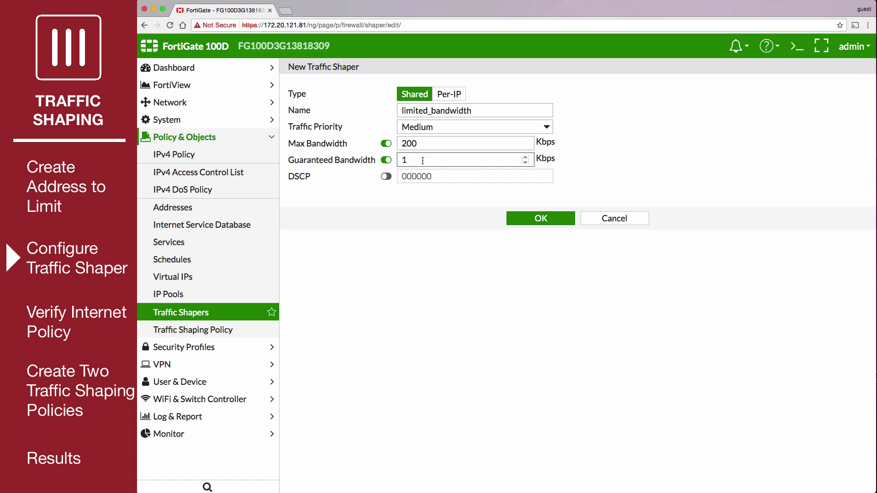
pyautogui.write('00')
pyautogui.click(518, 218)
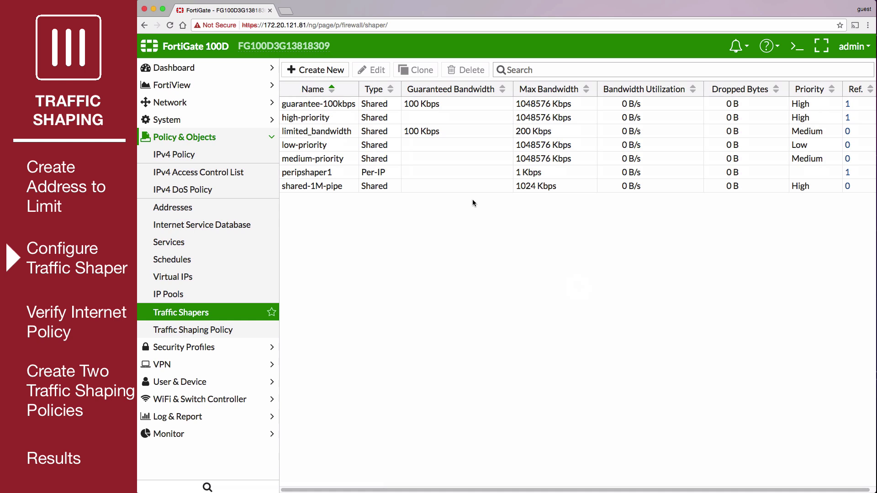
# Apply "set per-policy enable" to the limited_bandwidth shaper in the CLI, finish with "end", and open the shaper's entry.
pyautogui.click(356, 132)
pyautogui.rightClick(356, 135)
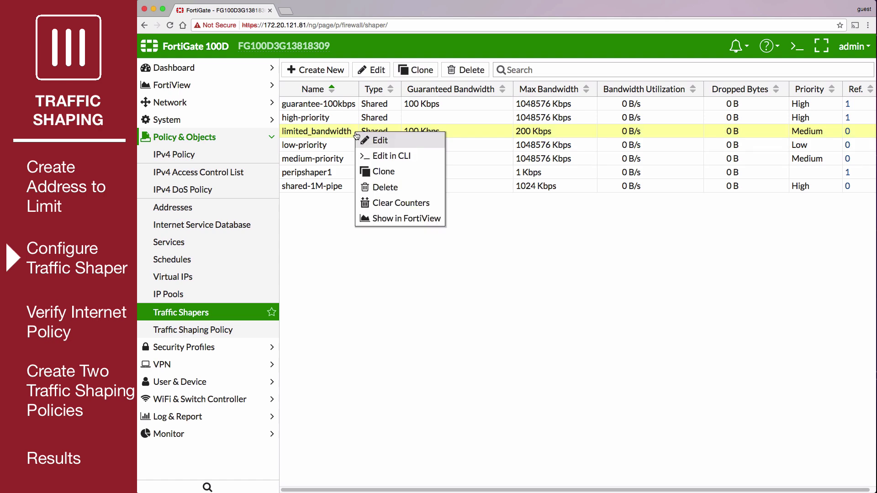
pyautogui.click(409, 157)
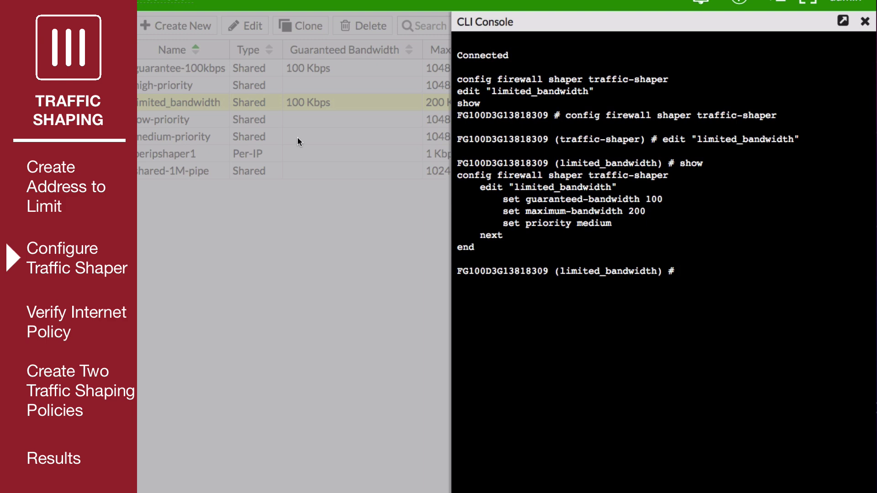
pyautogui.write('set per-policy enable')
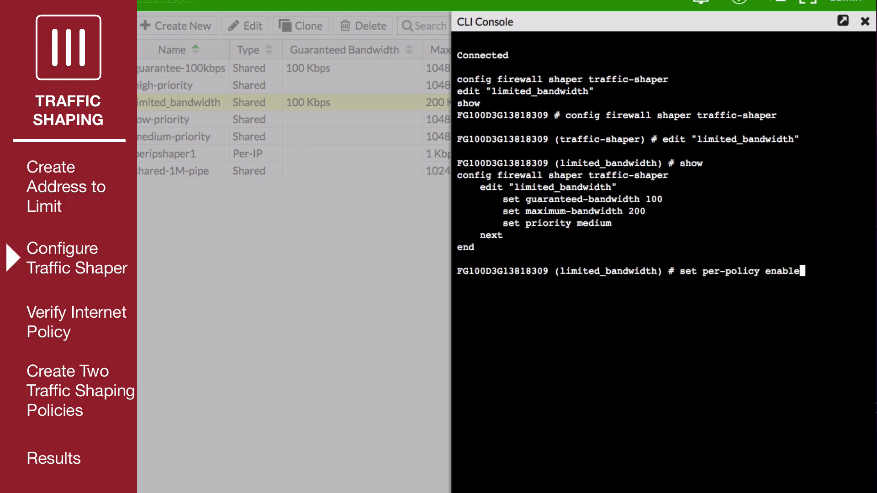
pyautogui.press('Return')
pyautogui.write('end')
pyautogui.press('Return')
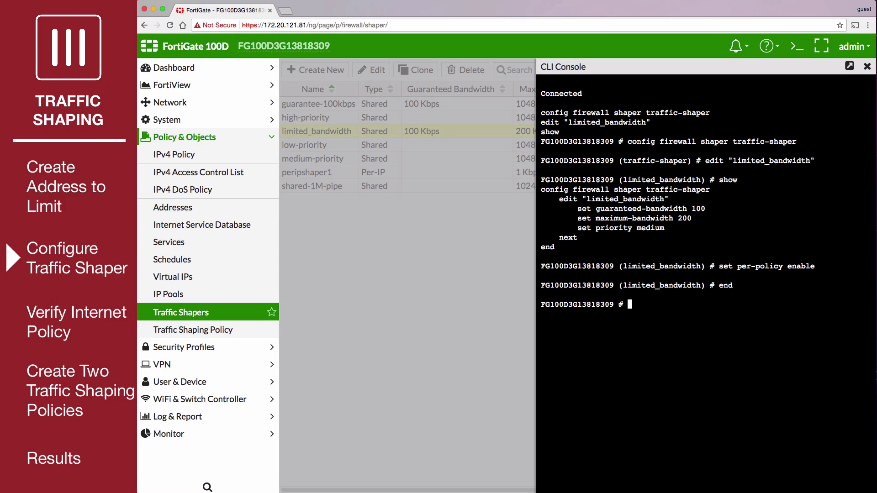
pyautogui.click(866, 66)
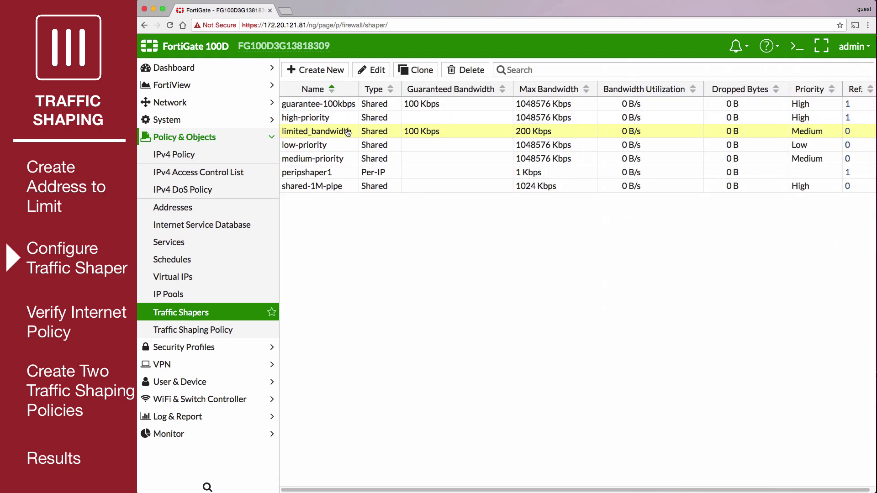
pyautogui.doubleClick(348, 132)
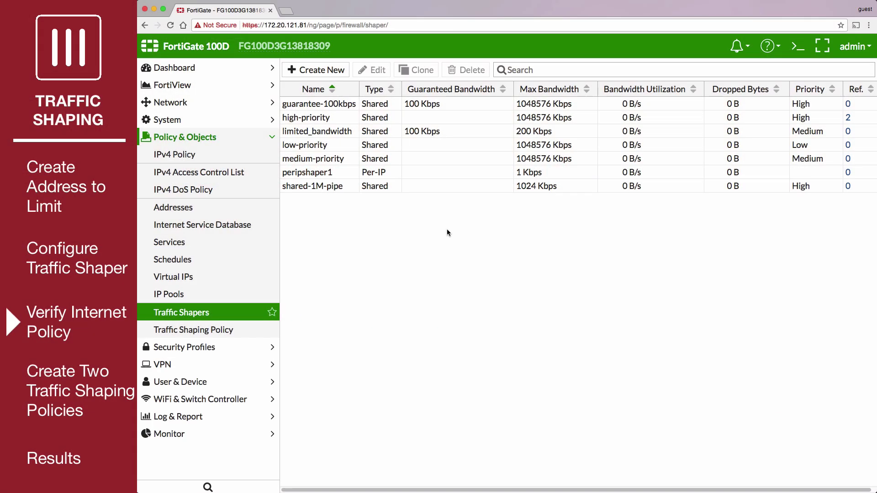
# Set logging to All for the Internet-access IPv4 policy.
pyautogui.click(209, 156)
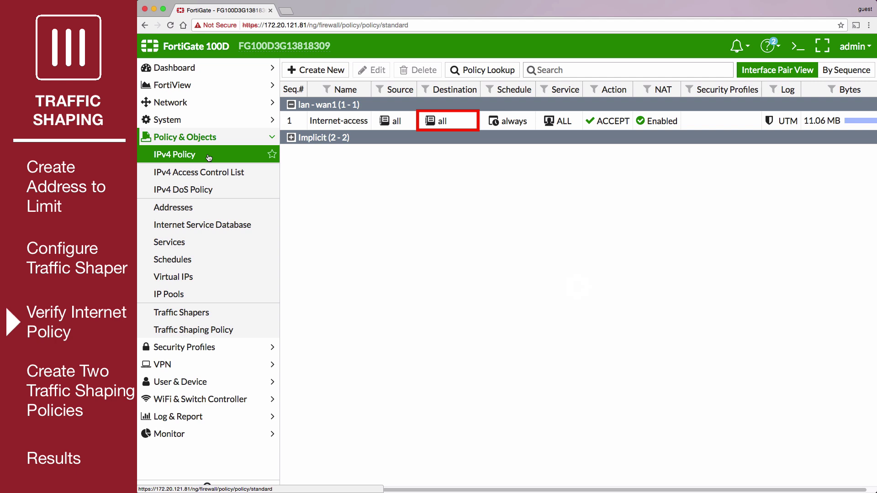
pyautogui.rightClick(785, 120)
pyautogui.moveTo(786, 122)
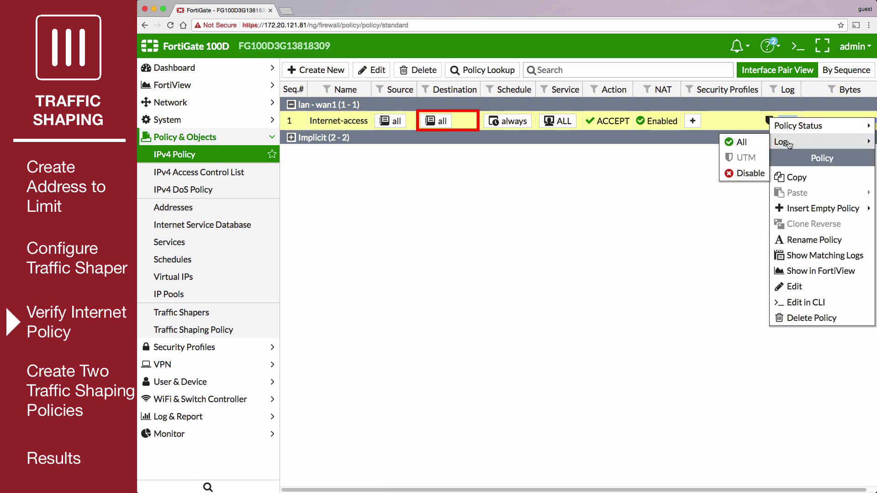
pyautogui.click(750, 143)
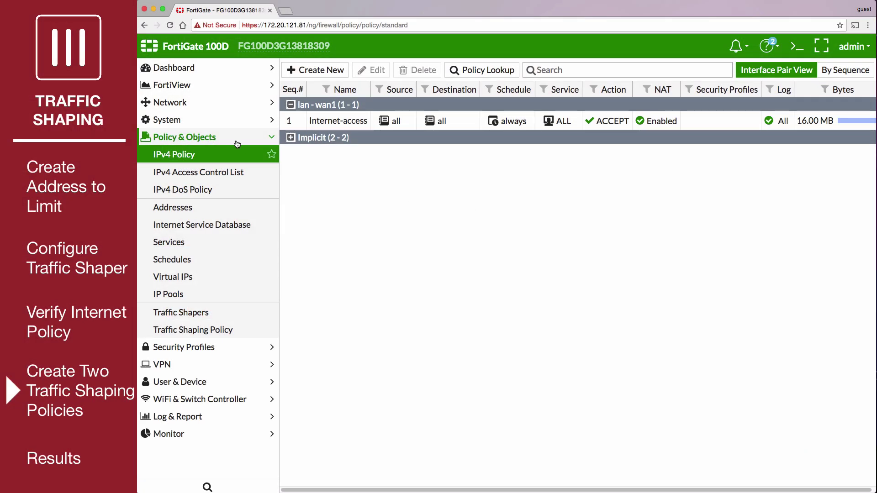
# Start a new traffic shaping policy matching source all, destination all and service ALL.
pyautogui.click(232, 330)
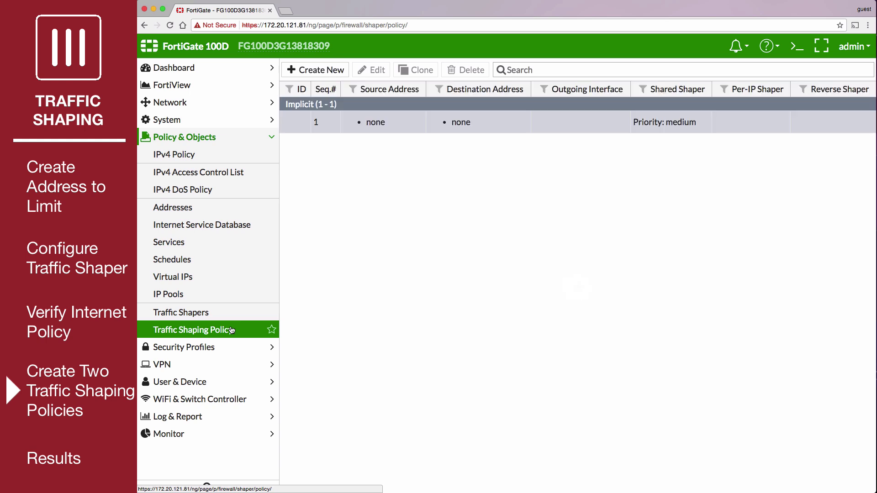
pyautogui.click(315, 69)
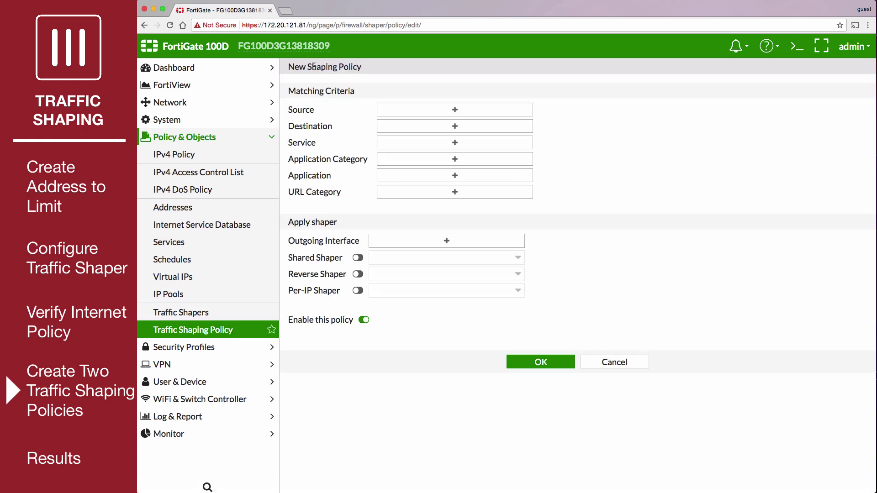
pyautogui.click(438, 110)
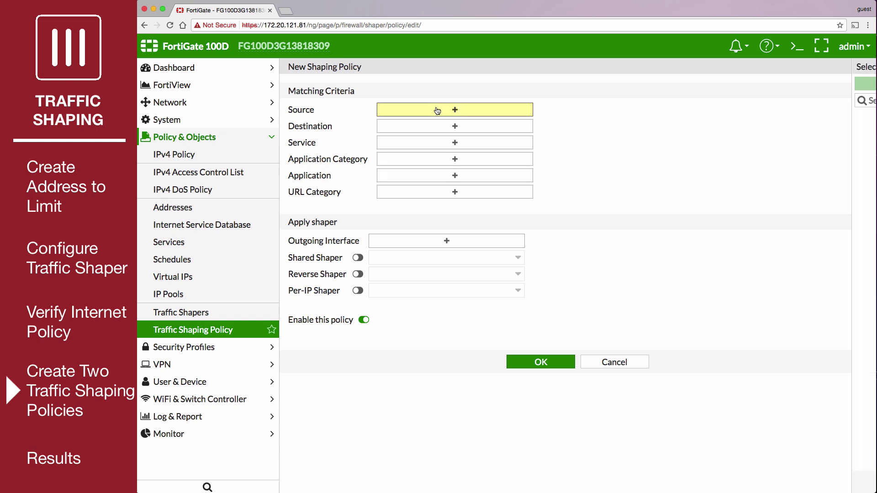
pyautogui.click(731, 145)
pyautogui.click(483, 144)
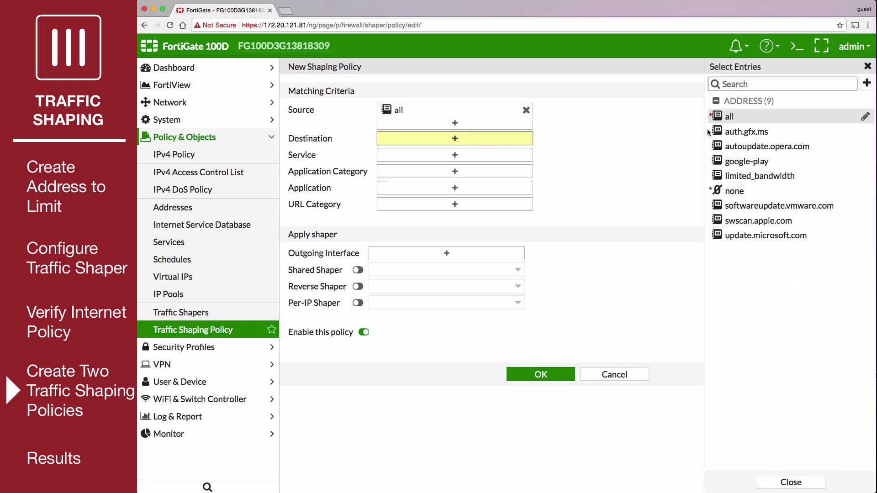
pyautogui.click(722, 118)
pyautogui.click(432, 168)
pyautogui.click(720, 131)
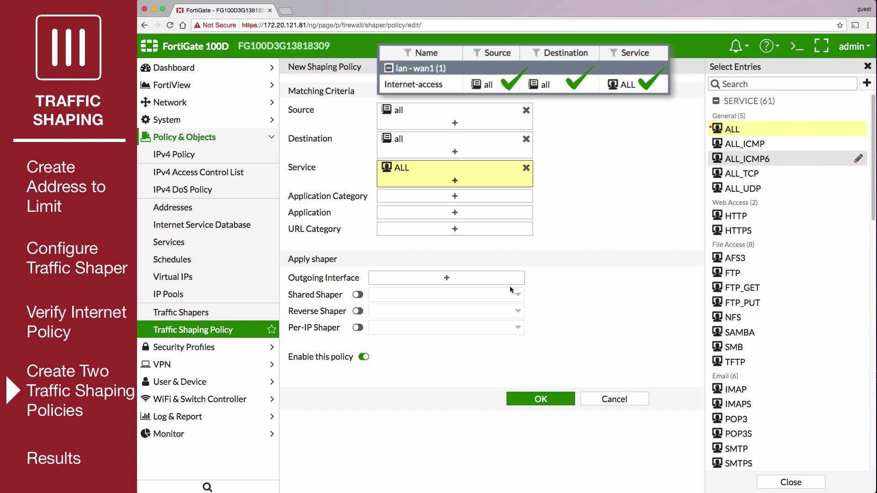
# Apply the high-priority shaper as both shared and reverse shaper on outgoing interface wan1, and save the shaping policy.
pyautogui.click(447, 278)
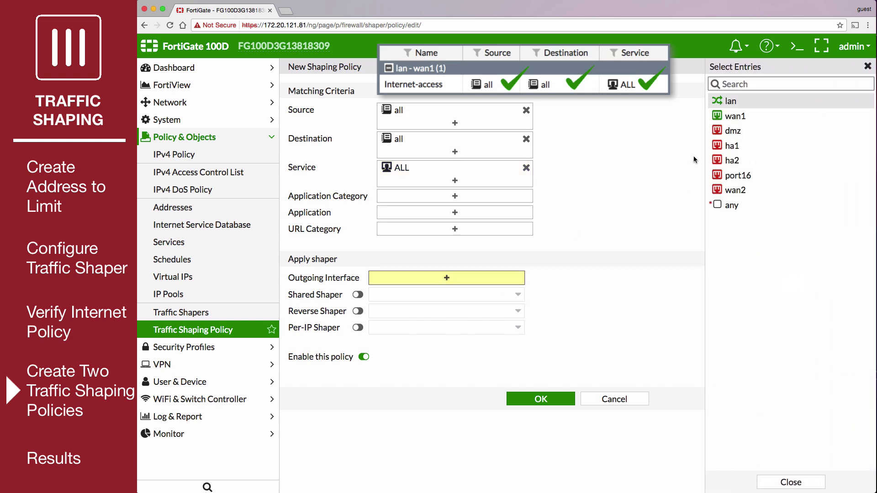
pyautogui.click(721, 117)
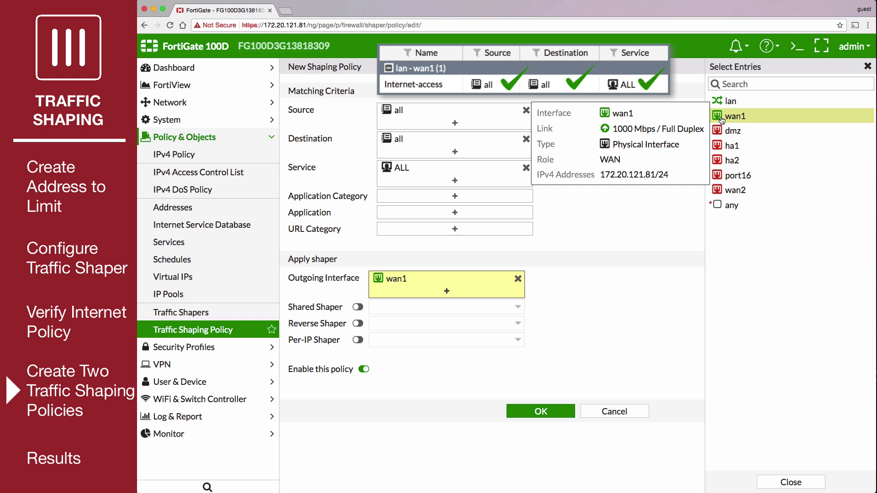
pyautogui.click(358, 307)
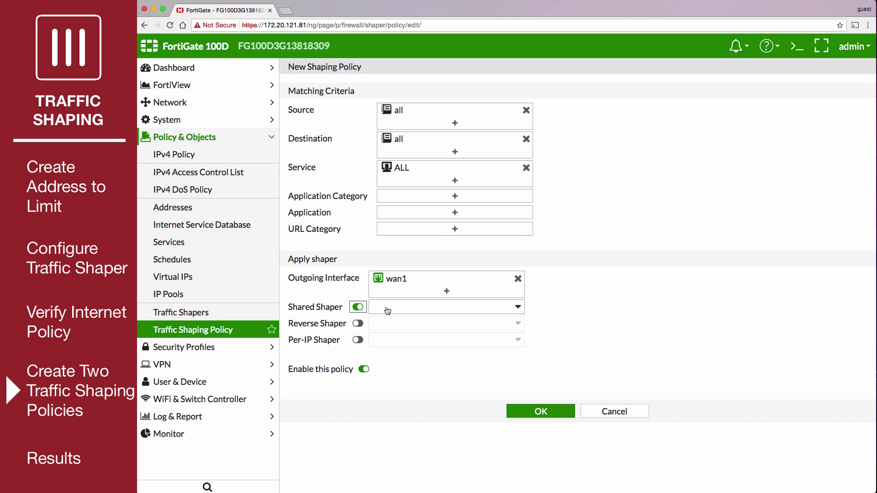
pyautogui.click(387, 310)
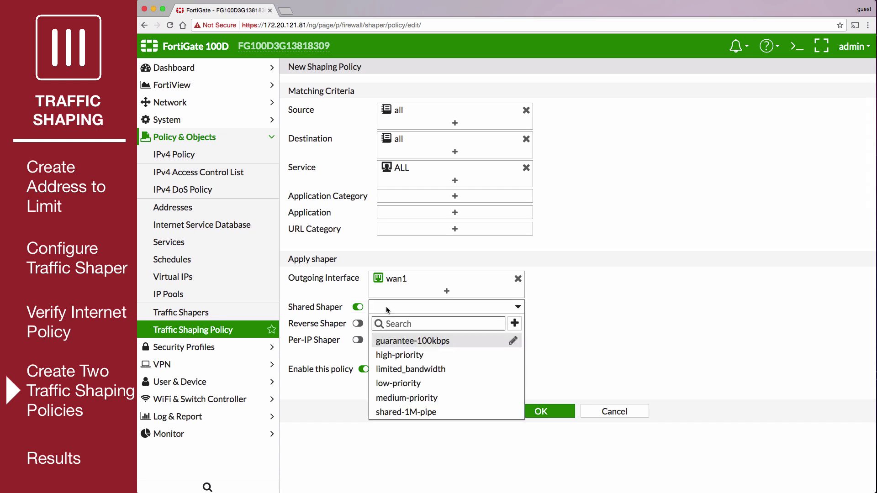
pyautogui.click(401, 359)
pyautogui.click(361, 325)
pyautogui.click(386, 324)
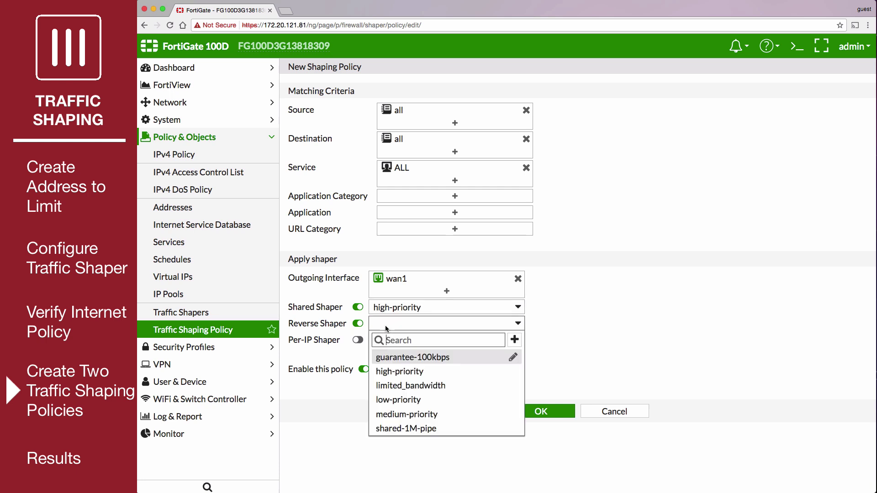
pyautogui.click(403, 370)
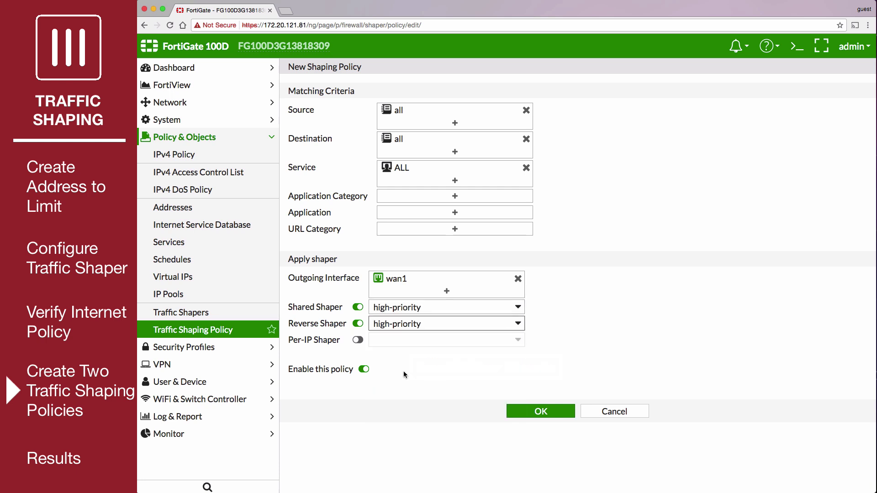
pyautogui.click(523, 416)
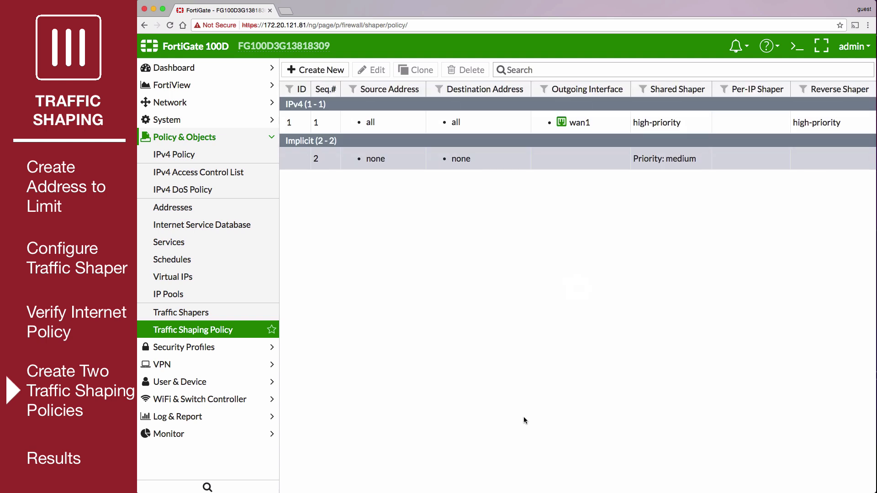
# Start a second traffic shaping policy matching source limited_bandwidth, destination all and service ALL.
pyautogui.click(333, 69)
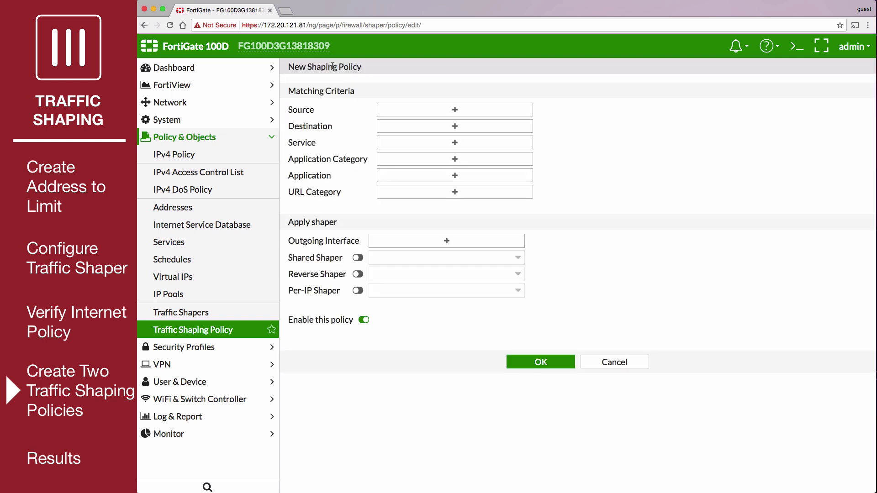
pyautogui.click(441, 112)
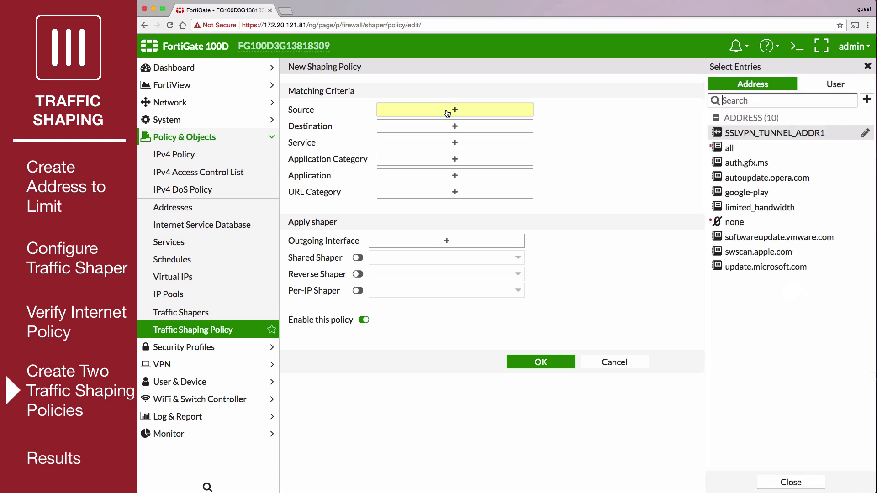
pyautogui.click(733, 208)
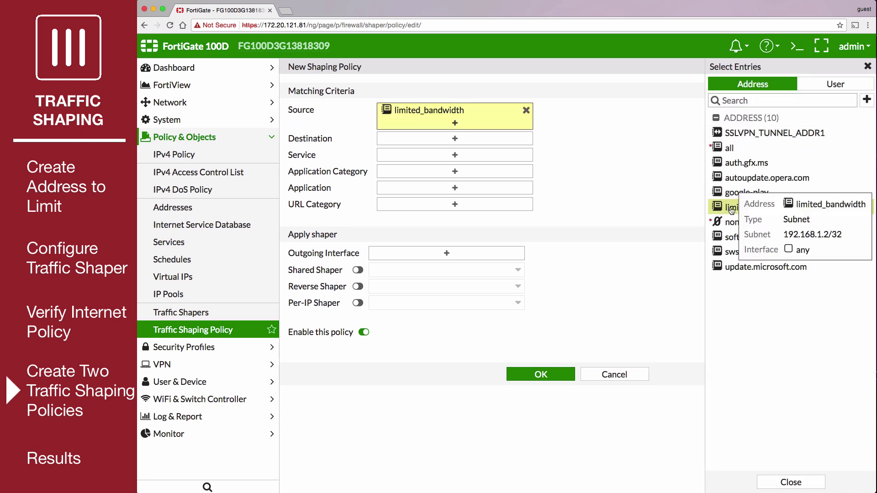
pyautogui.click(440, 138)
pyautogui.click(726, 117)
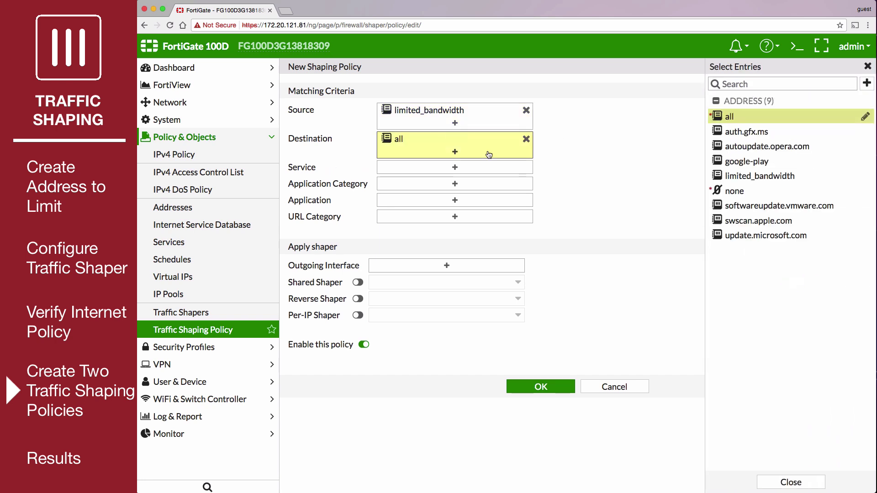
pyautogui.click(455, 167)
pyautogui.click(731, 129)
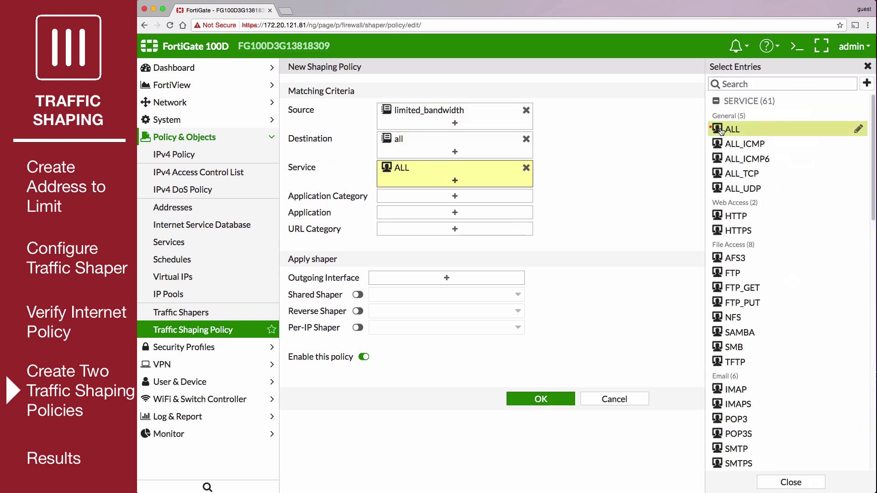
# Apply the limited_bandwidth shaper as both shared and reverse shaper on outgoing interface wan1, and save the shaping policy.
pyautogui.click(434, 282)
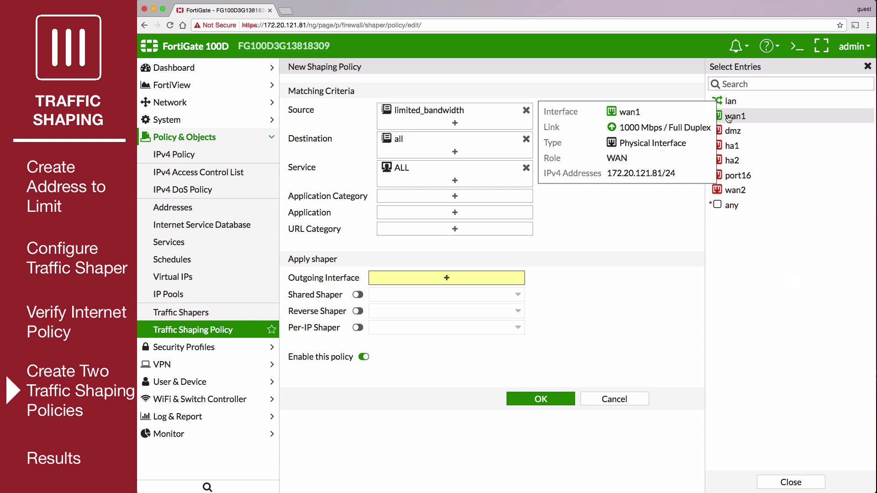
pyautogui.click(718, 118)
pyautogui.click(357, 306)
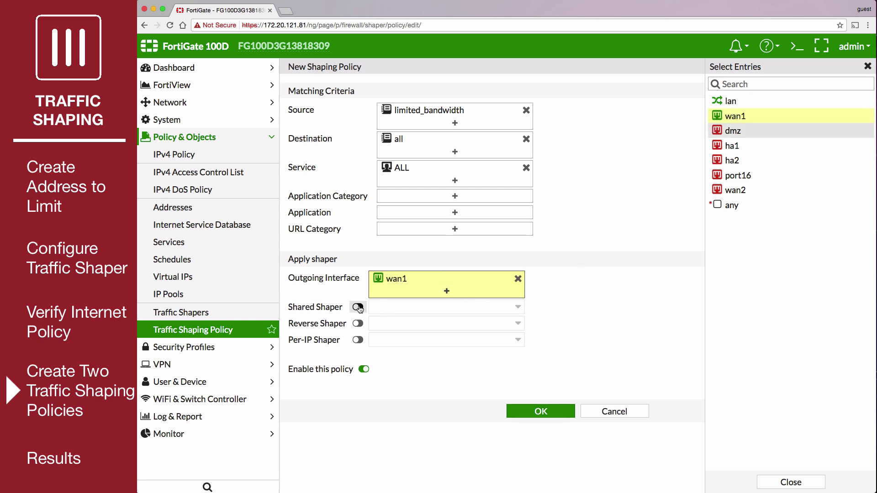
pyautogui.click(401, 306)
pyautogui.click(409, 369)
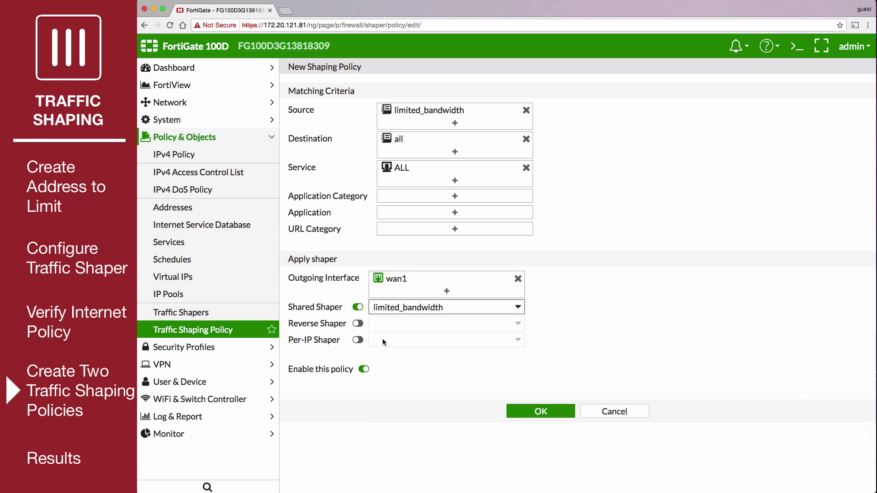
pyautogui.click(358, 323)
pyautogui.click(391, 323)
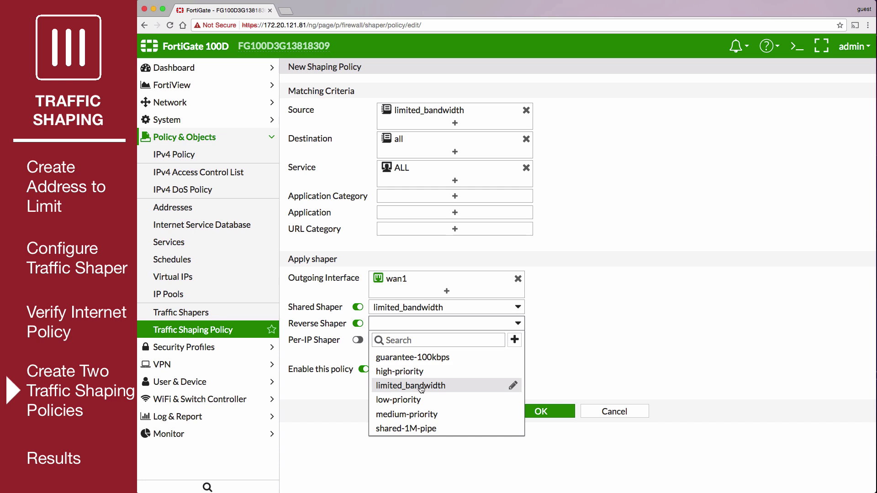
pyautogui.click(421, 385)
pyautogui.click(530, 416)
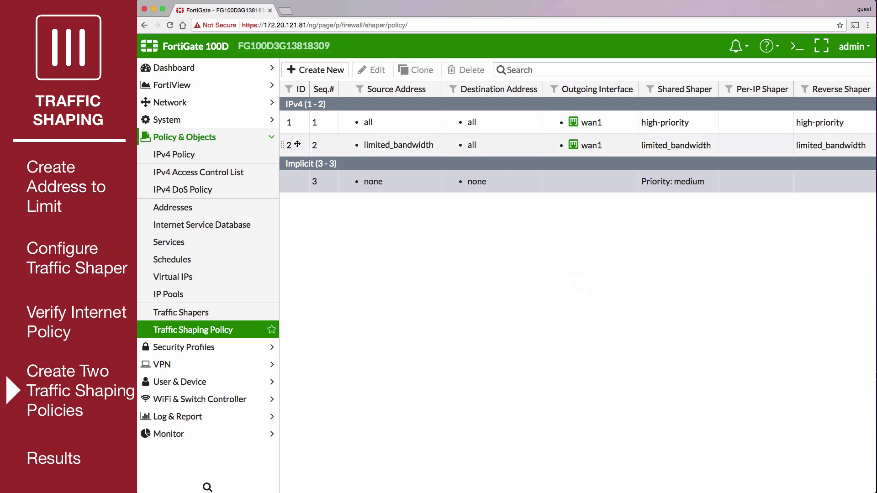
# Move the limited_bandwidth shaping policy above the high-priority policy in the IPv4 sequence.
pyautogui.moveTo(298, 144); pyautogui.dragTo(296, 115)
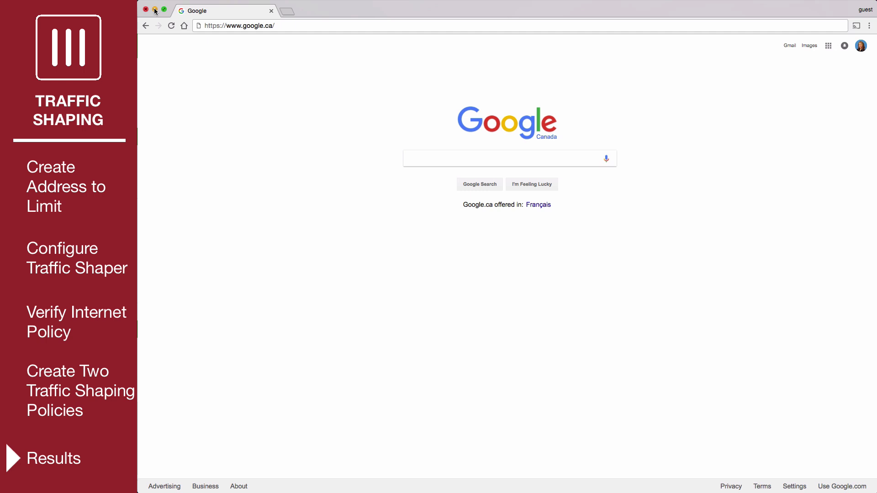
# Put the Google window away and check the bandwidth utilization and dropped bytes of the configured traffic shapers.
pyautogui.click(155, 10)
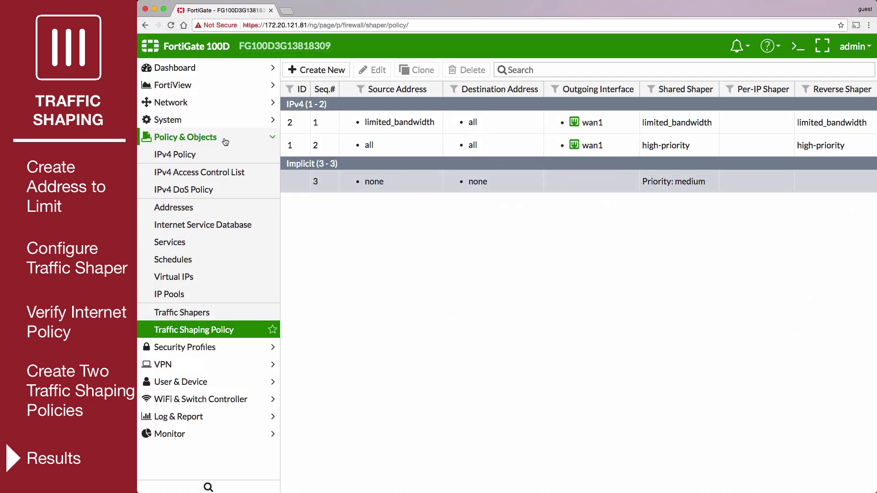
pyautogui.click(222, 310)
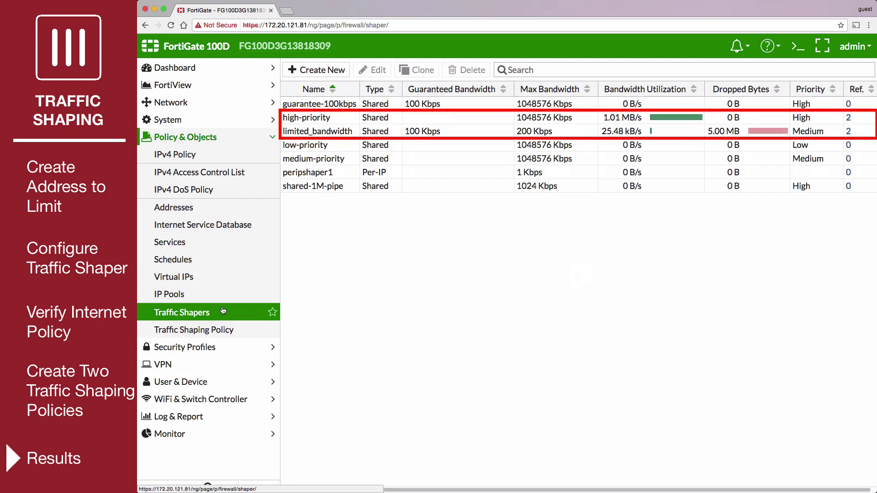
# View the LAN/DMZ traffic sources in FortiView, filtered to source 192.168.1.2.
pyautogui.click(240, 85)
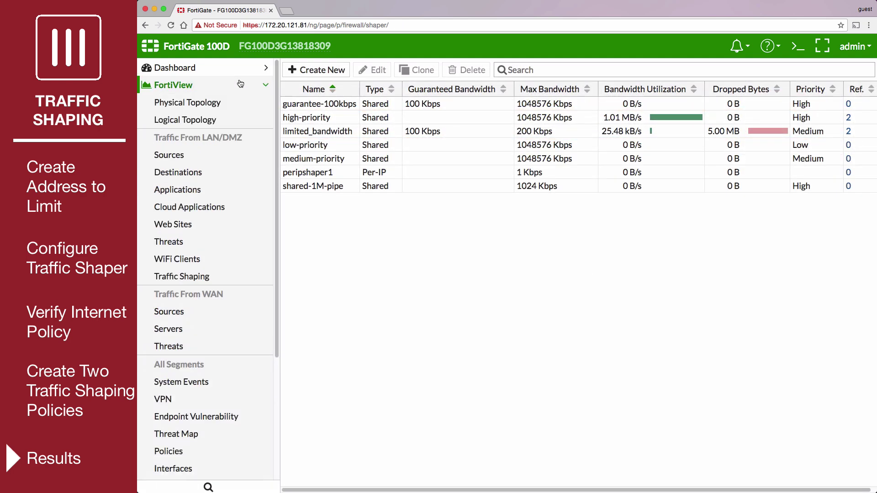
pyautogui.click(199, 155)
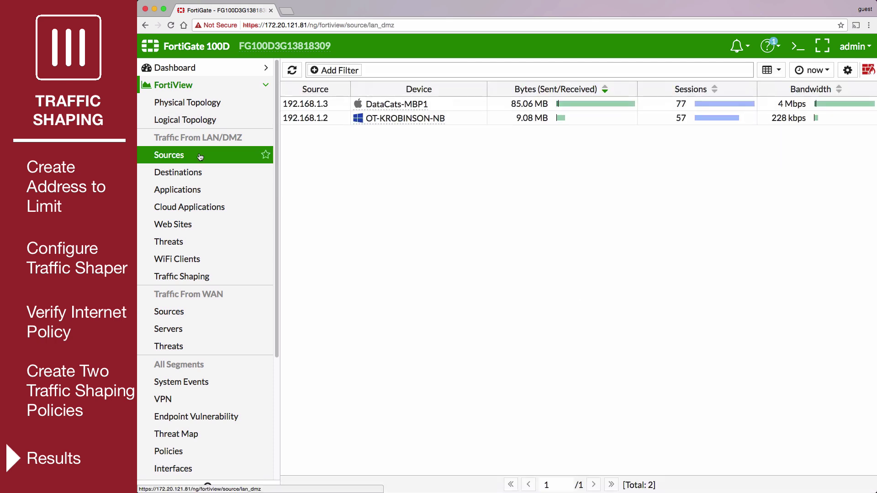
pyautogui.click(336, 70)
pyautogui.click(327, 142)
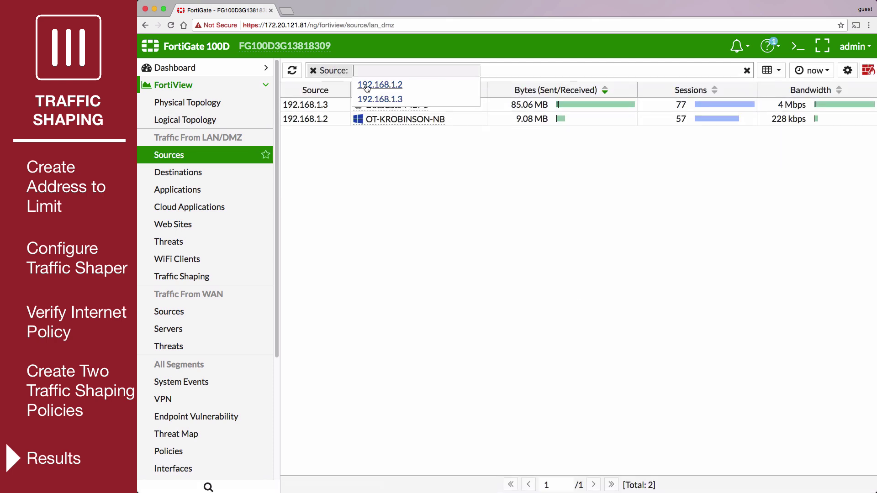
pyautogui.click(367, 84)
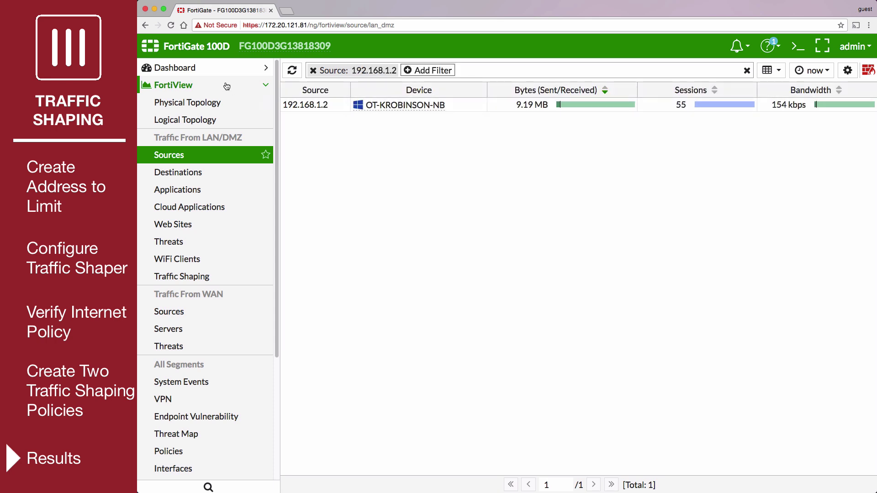
# Show FortiView's LAN/DMZ traffic shaping data as a bubble chart and drill down to the limited_bandwidth shaper's destinations.
pyautogui.click(213, 278)
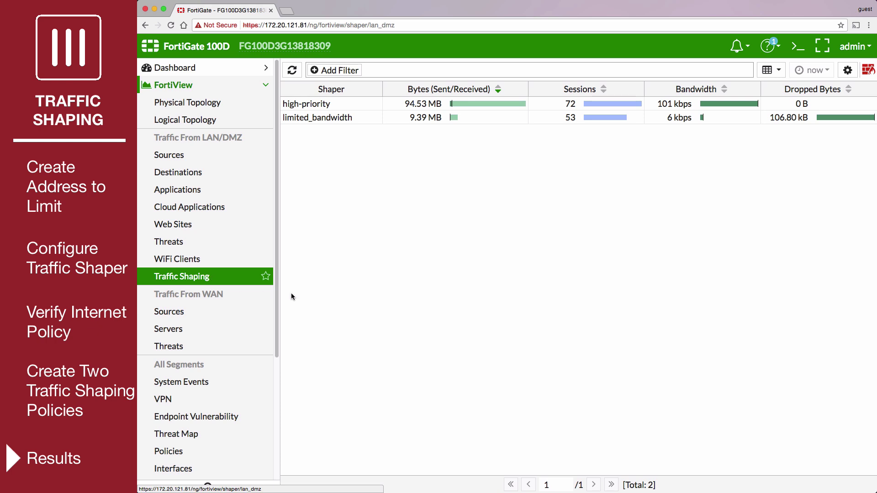
pyautogui.click(771, 69)
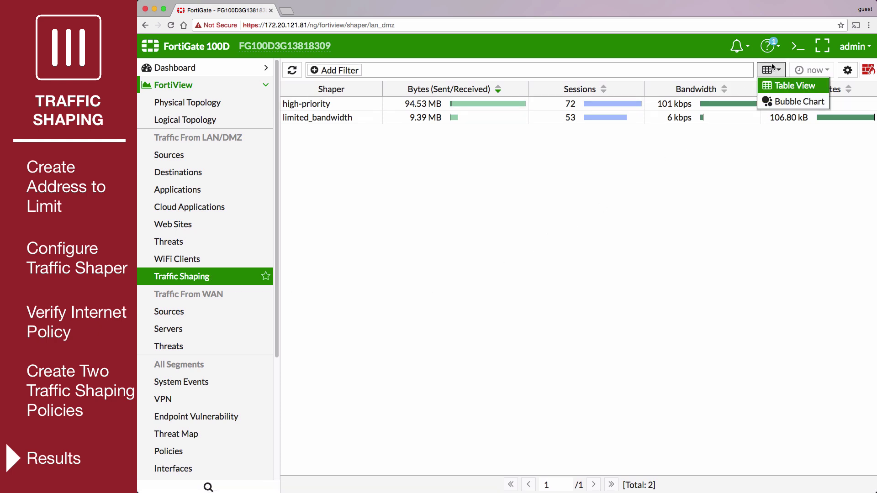
pyautogui.click(774, 104)
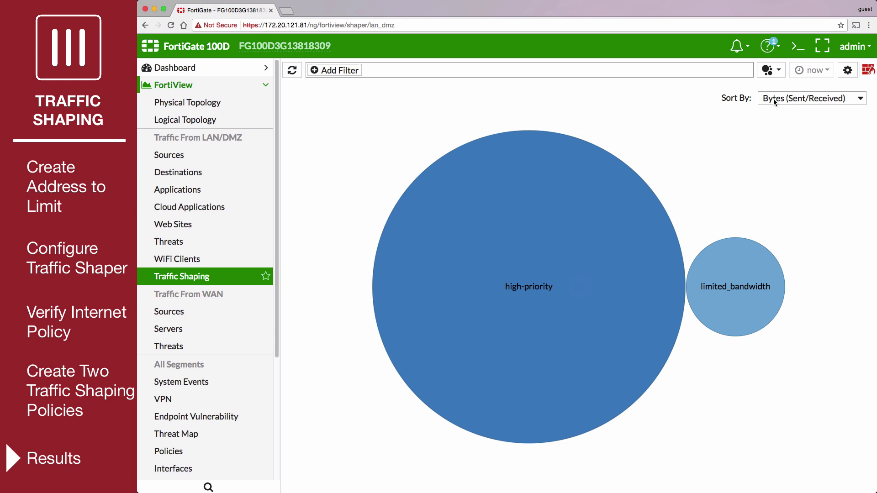
pyautogui.click(737, 257)
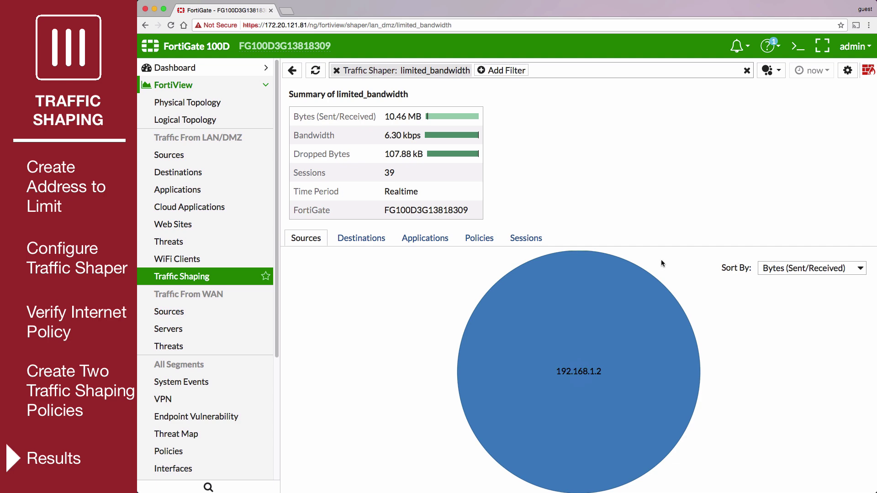
pyautogui.click(364, 239)
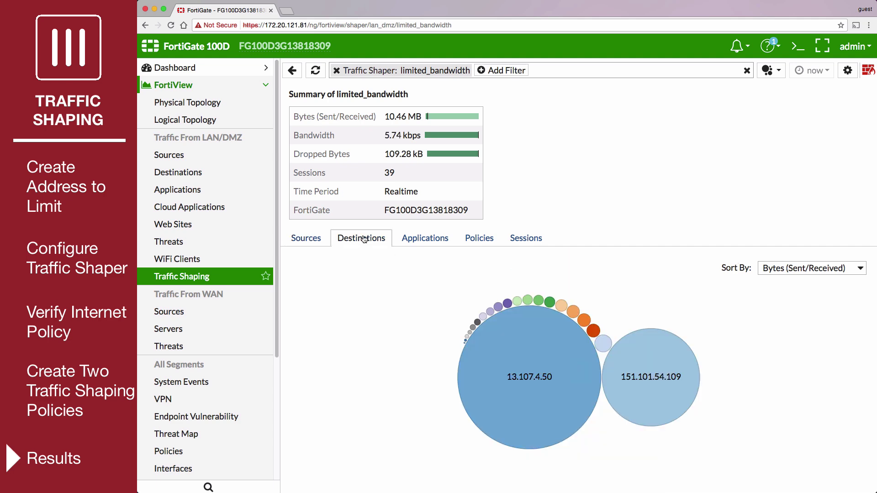